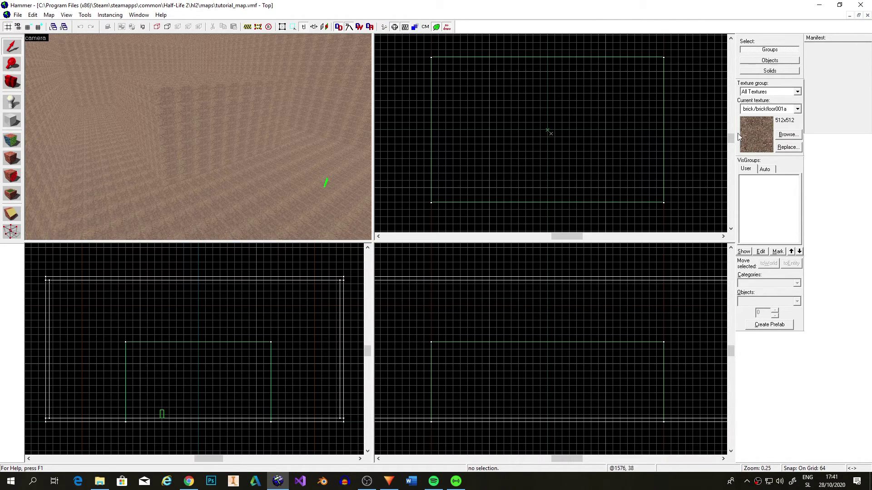
Step: Filter the texture browser by "skybox" and choose tools/toolsskybox as the current texture
{"action": "left_click", "coordinate": [15, 141]}
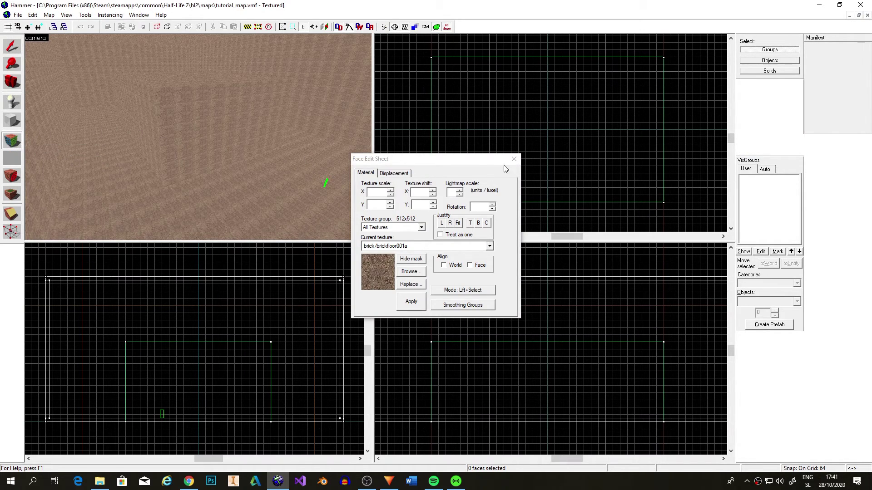
{"action": "left_click", "coordinate": [514, 160]}
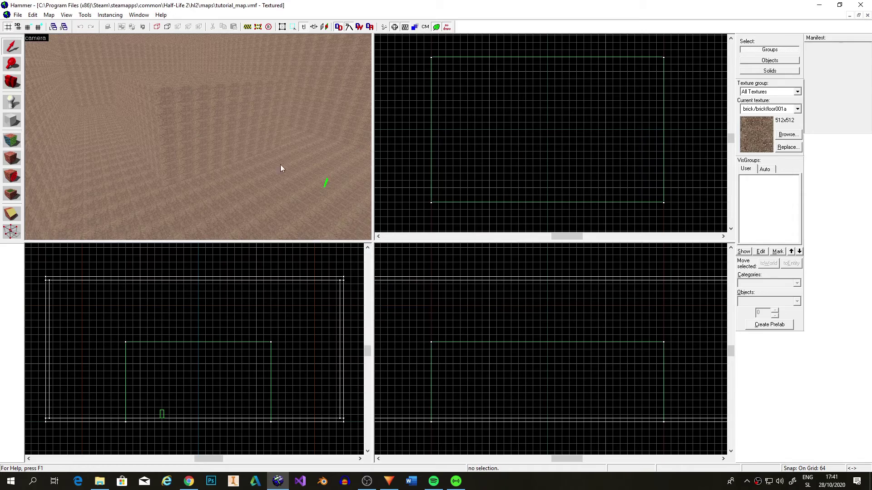
{"action": "left_click", "coordinate": [787, 135]}
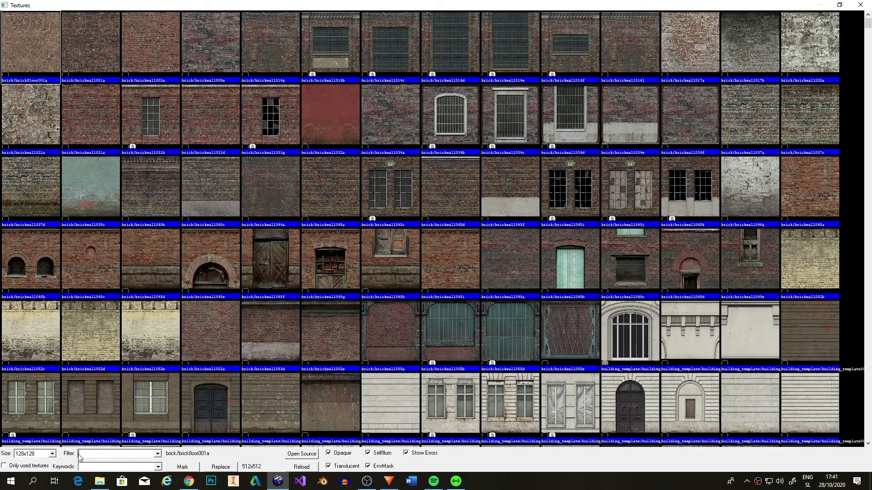
{"action": "type", "text": "skybox"}
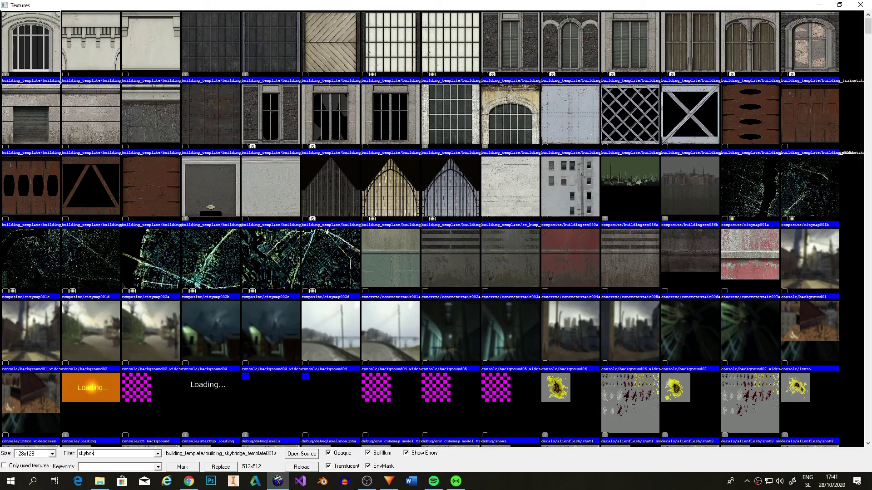
{"action": "scroll", "coordinate": [233, 321], "scroll_direction": "down", "scroll_amount": 10}
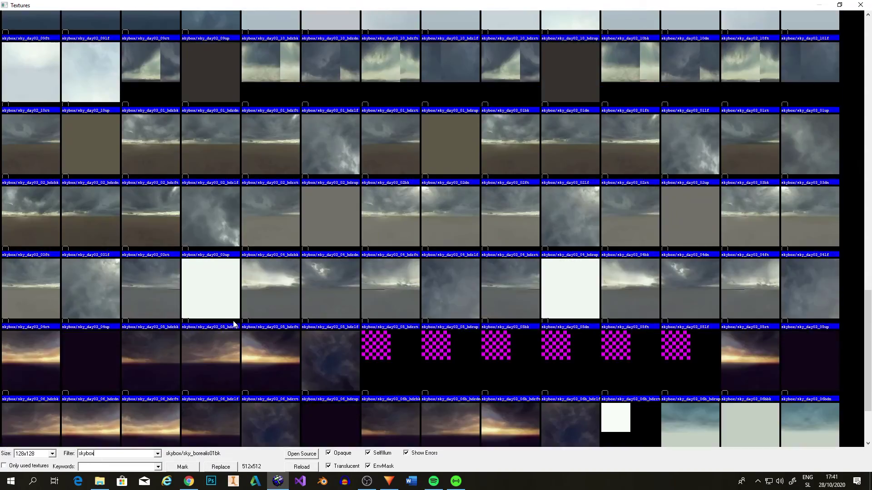
{"action": "scroll", "coordinate": [241, 320], "scroll_direction": "down", "scroll_amount": 3}
{"action": "double_click", "coordinate": [211, 404]}
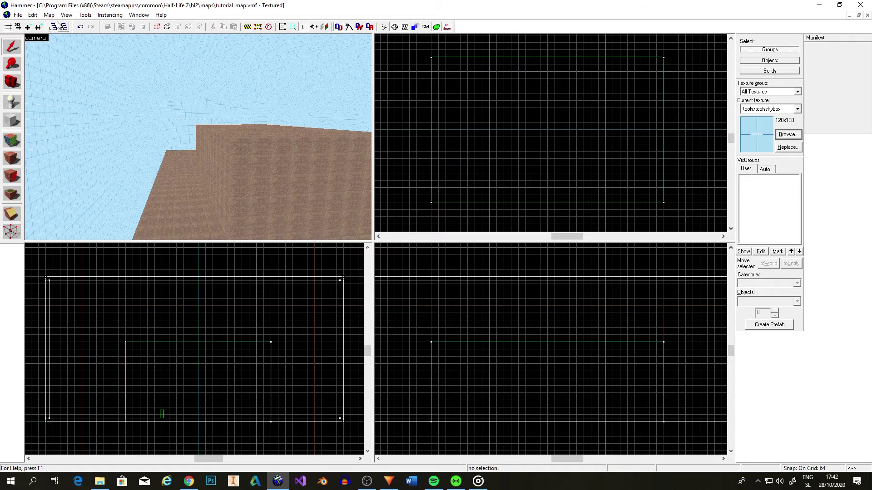
Step: Open the map properties and select the SkyBox Texture Name property
{"action": "left_click", "coordinate": [48, 15]}
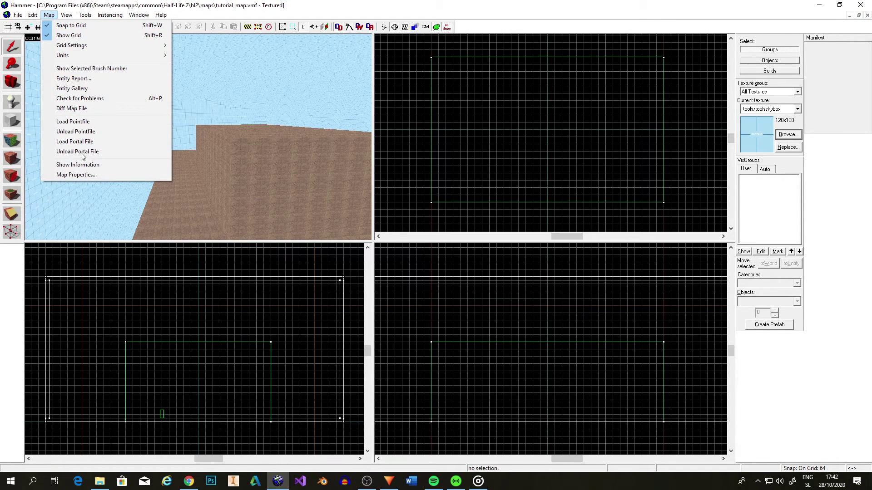
{"action": "left_click", "coordinate": [84, 175]}
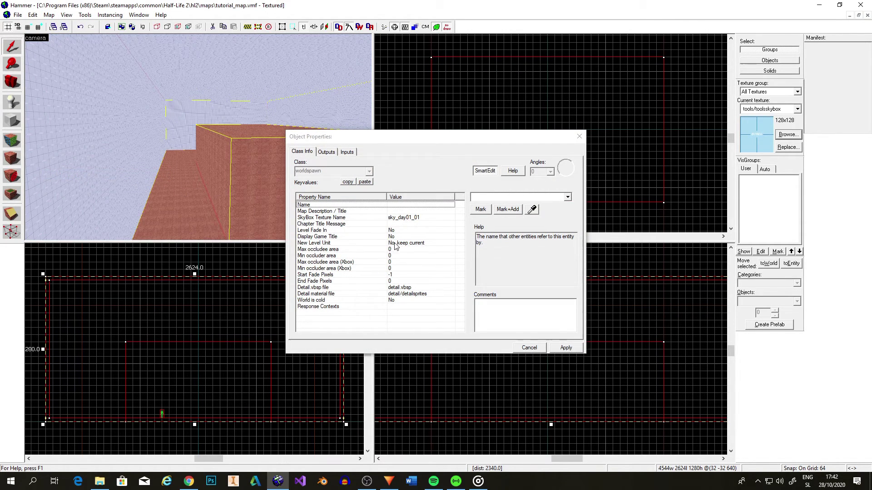
{"action": "left_click", "coordinate": [411, 219]}
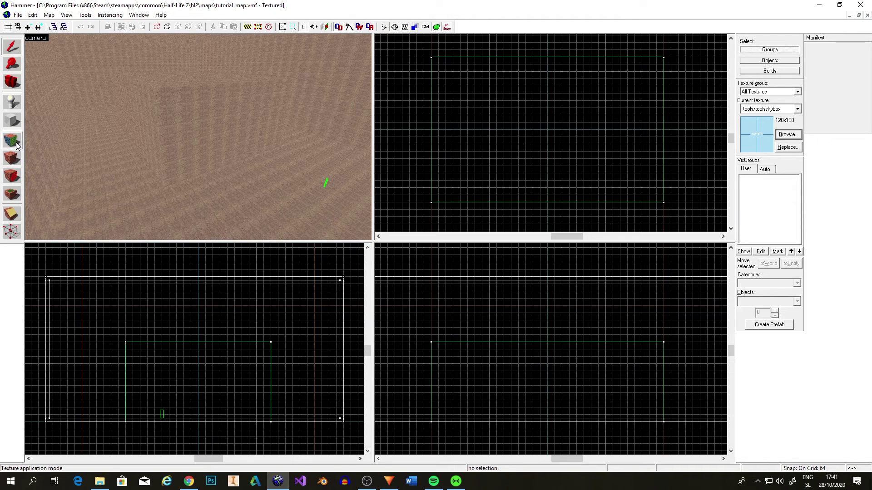
Step: Apply the tools/toolsskybox texture to the inner face of one outer wall of the room
{"action": "left_click", "coordinate": [16, 143]}
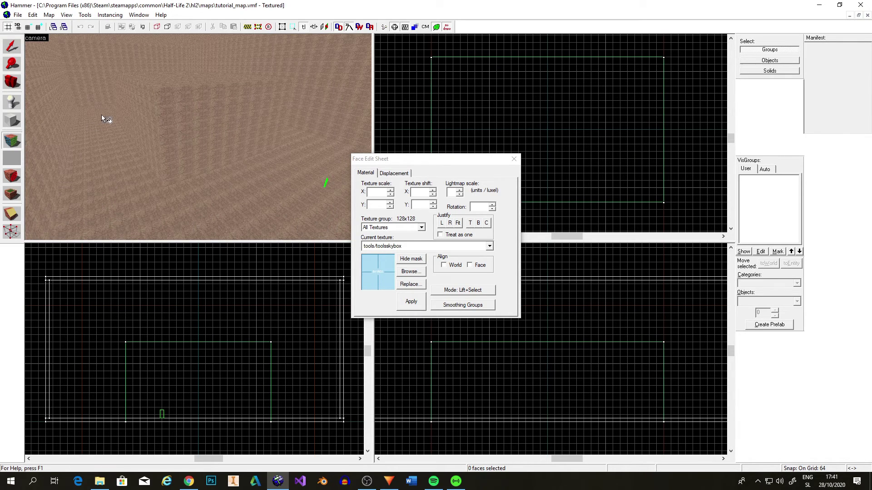
{"action": "left_click", "coordinate": [332, 88]}
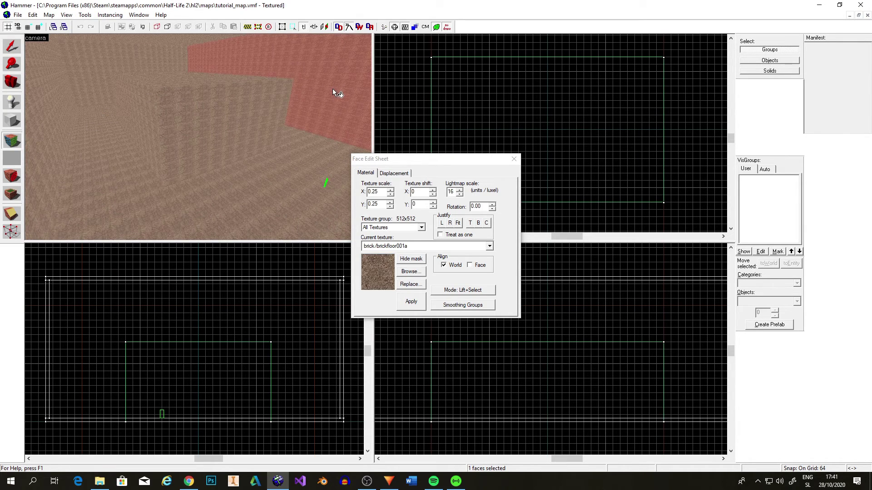
{"action": "left_click", "coordinate": [490, 246]}
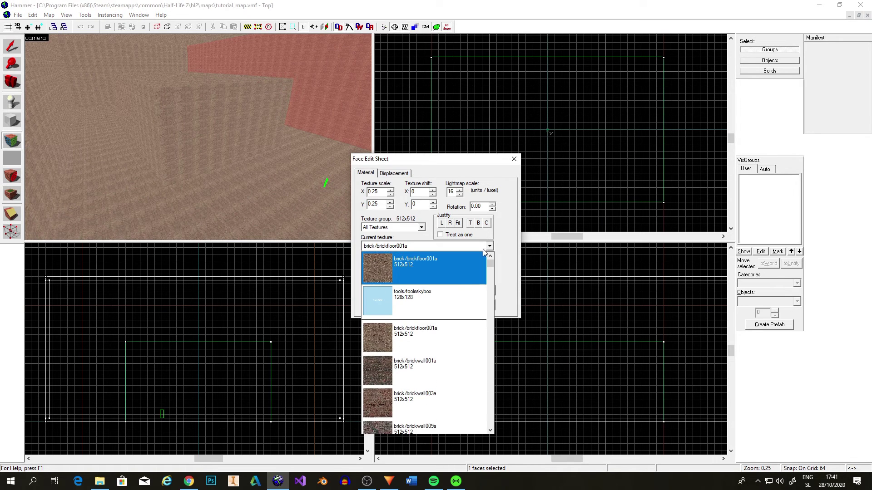
{"action": "left_click", "coordinate": [441, 296]}
{"action": "left_click", "coordinate": [410, 302]}
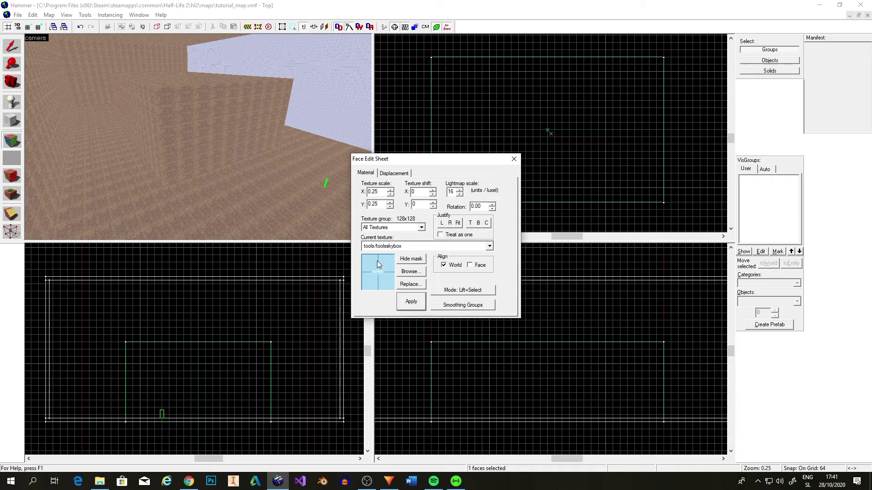
Step: Apply the tools/toolsskybox texture to the remaining three outer walls and the ceiling together, closing the face editor
{"action": "left_click", "coordinate": [126, 60]}
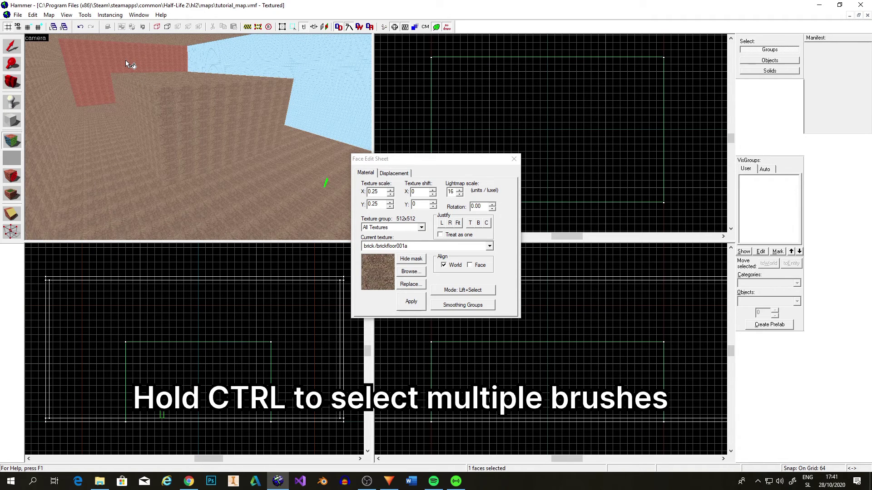
{"action": "left_click", "coordinate": [154, 40], "text": "ctrl"}
{"action": "left_click", "coordinate": [58, 97], "text": "ctrl"}
{"action": "left_click", "coordinate": [88, 109], "text": "ctrl"}
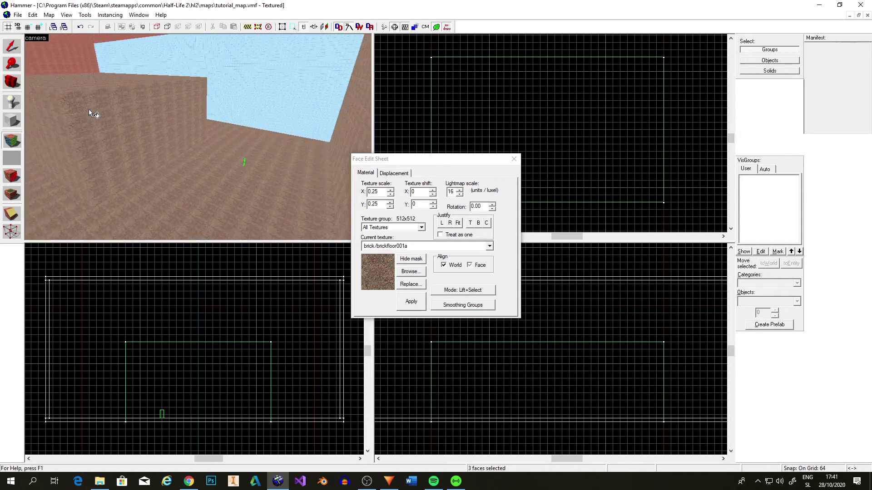
{"action": "key", "text": "Up"}
{"action": "key", "text": "Up"}
{"action": "key", "text": "Up"}
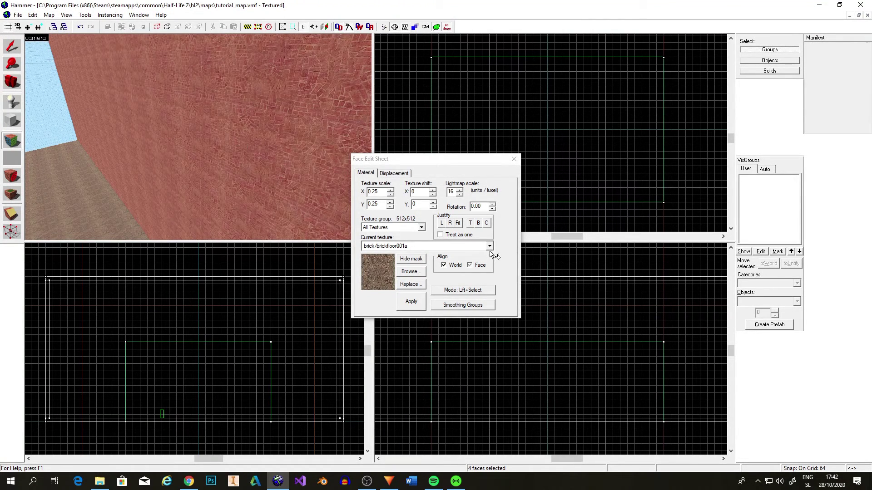
{"action": "left_click", "coordinate": [489, 245]}
{"action": "left_click", "coordinate": [430, 297]}
{"action": "left_click", "coordinate": [405, 301]}
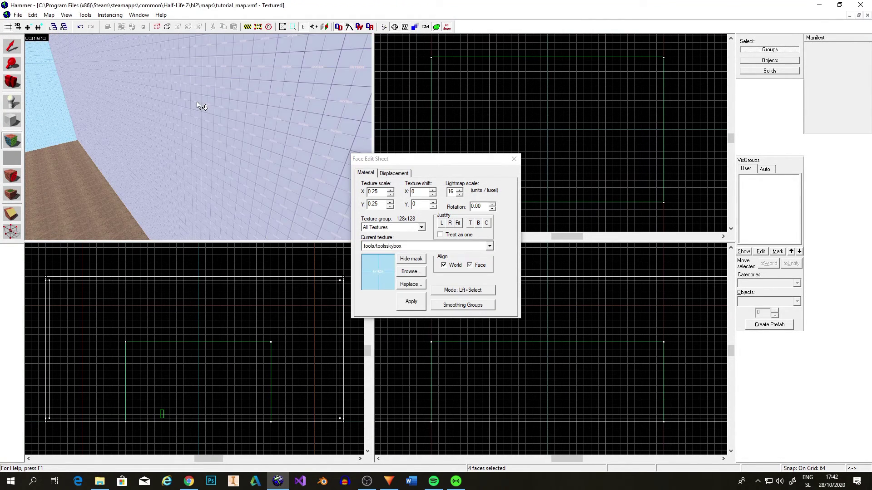
{"action": "key", "text": "Left"}
{"action": "key", "text": "Up"}
{"action": "key", "text": "Down"}
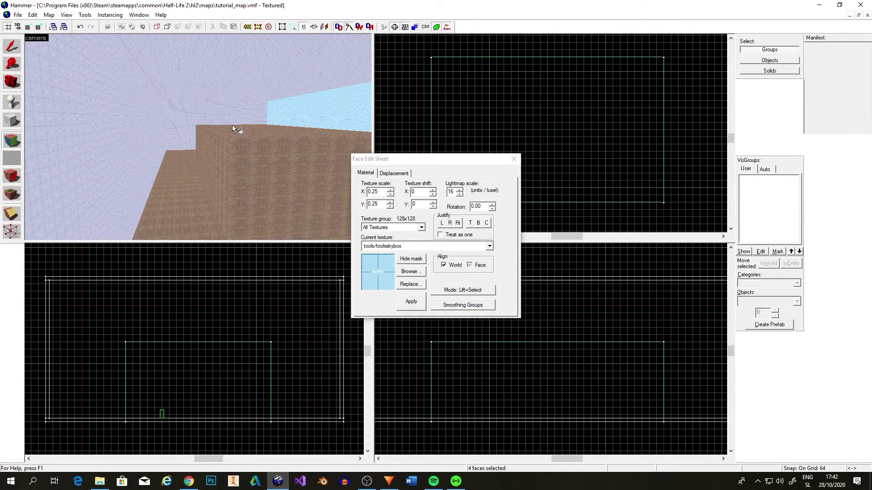
{"action": "left_click", "coordinate": [514, 159]}
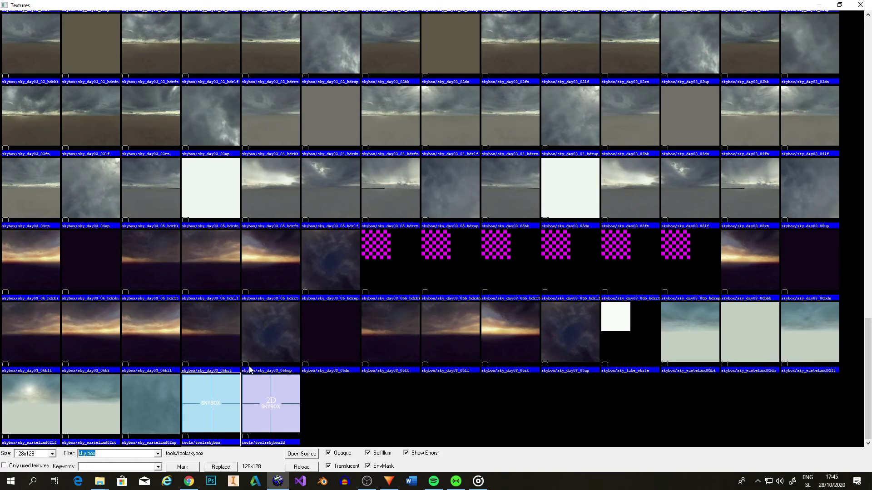
Step: Find nature/grassfloor002a with the texture filter "grass" and apply it to the floor face around the building
{"action": "type", "text": "grass"}
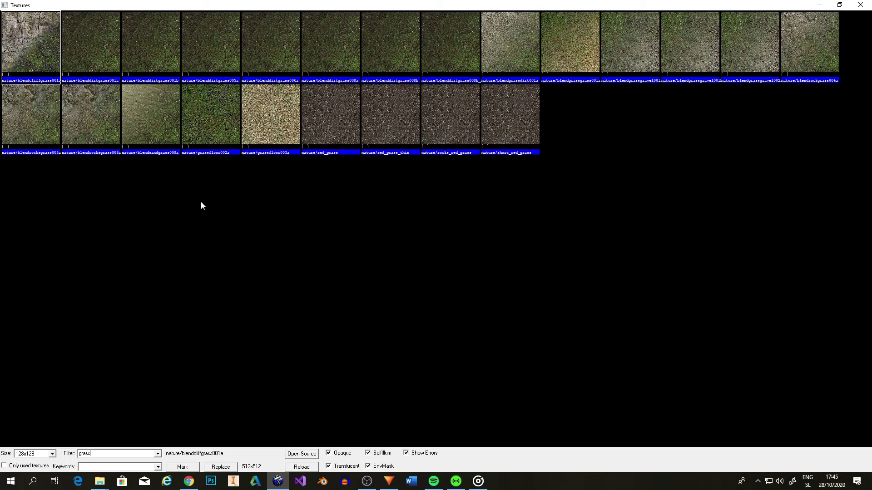
{"action": "double_click", "coordinate": [208, 130]}
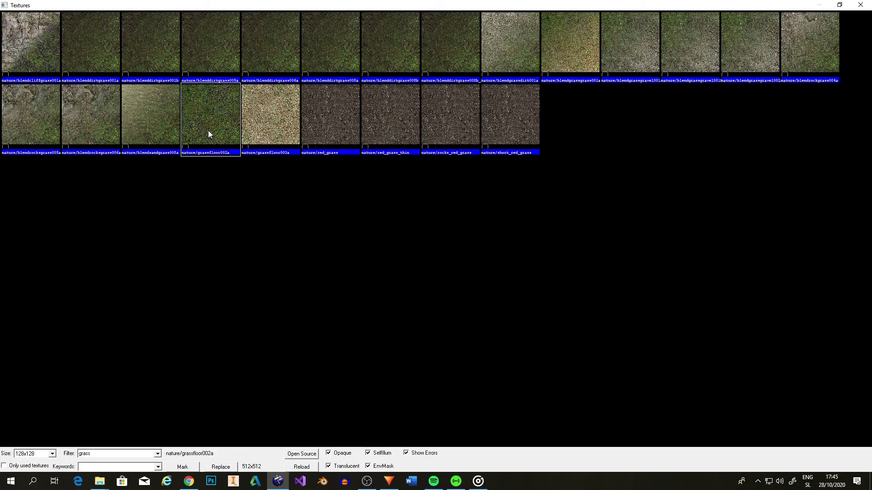
{"action": "key", "text": "shift+a"}
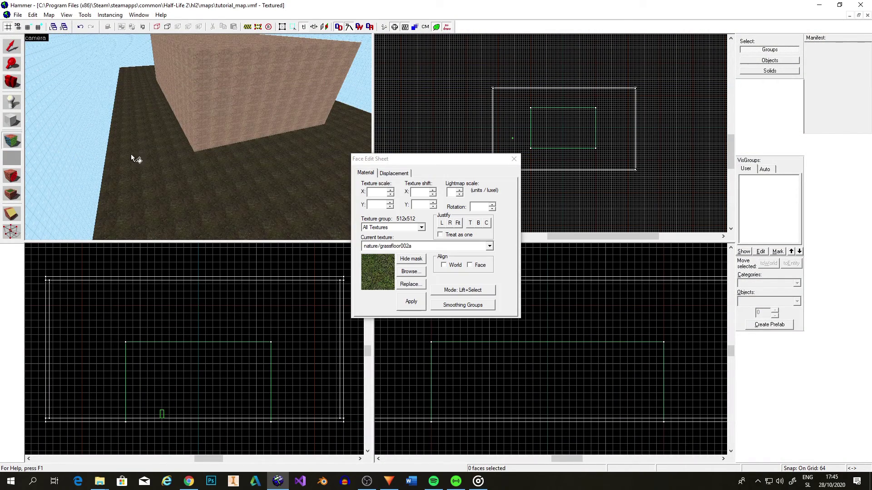
{"action": "left_click", "coordinate": [162, 160]}
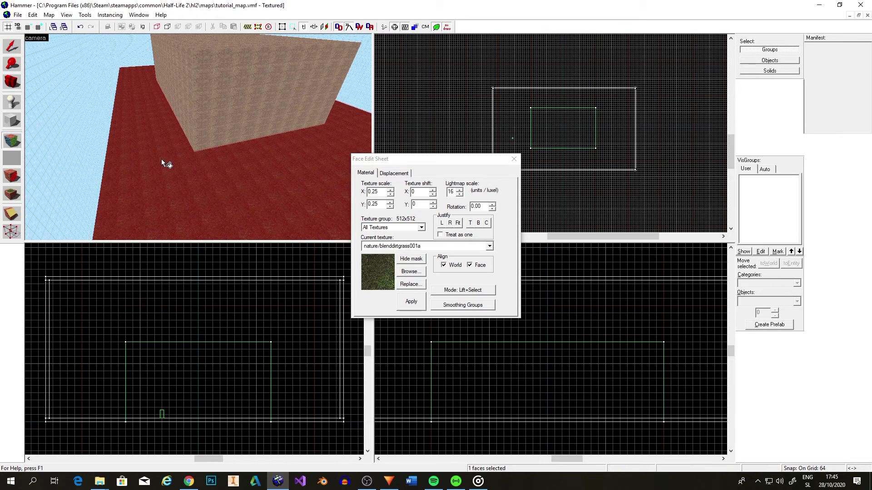
{"action": "left_click", "coordinate": [489, 246]}
{"action": "left_click", "coordinate": [426, 294]}
{"action": "left_click", "coordinate": [411, 301]}
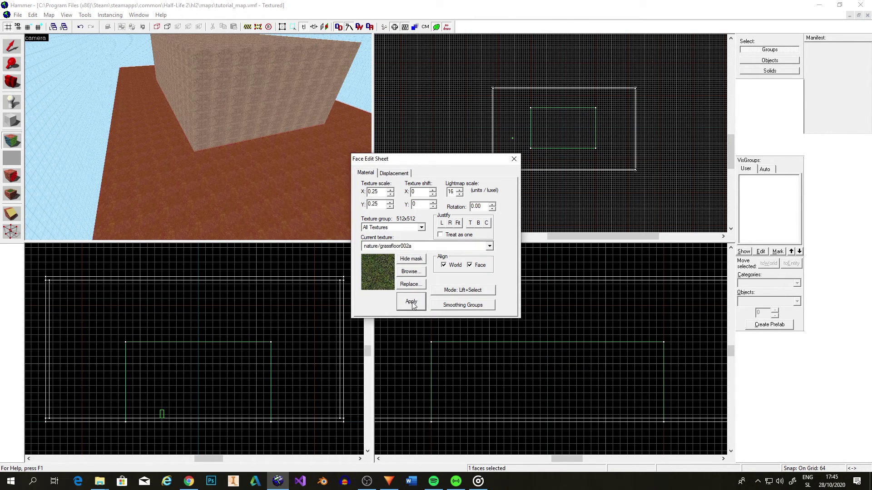
{"action": "left_click", "coordinate": [513, 159]}
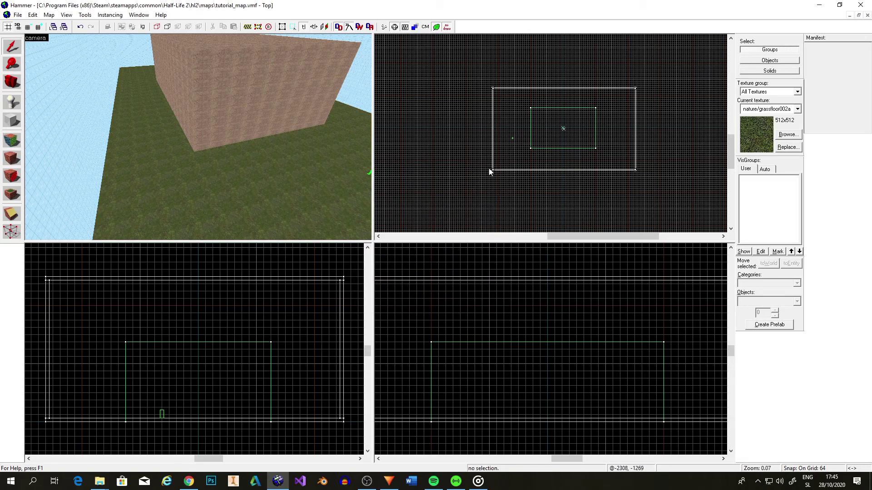
Step: Filter the texture browser by "metal" and choose metal/metalwall018a as the current texture
{"action": "left_click", "coordinate": [788, 135]}
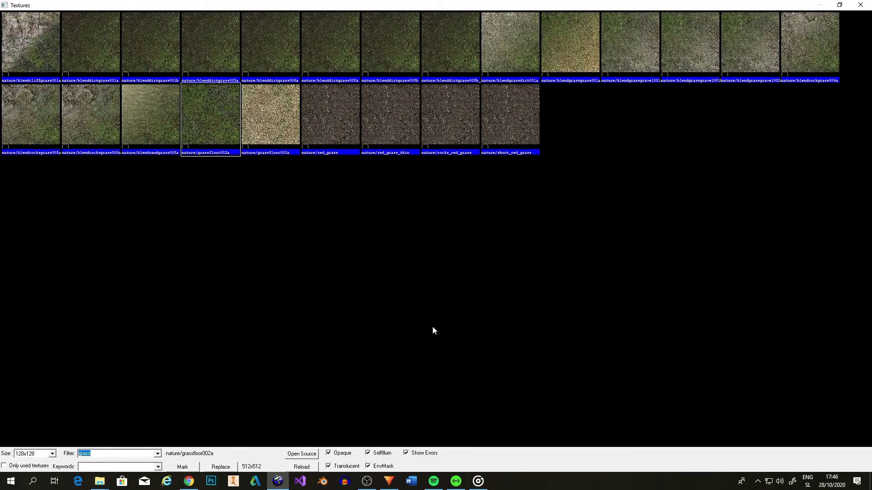
{"action": "type", "text": "metal"}
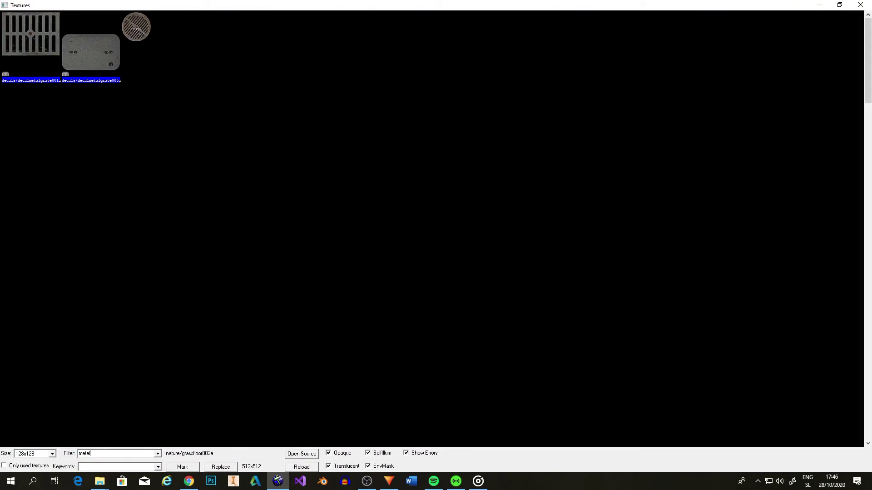
{"action": "scroll", "coordinate": [319, 272], "scroll_direction": "down", "scroll_amount": 10}
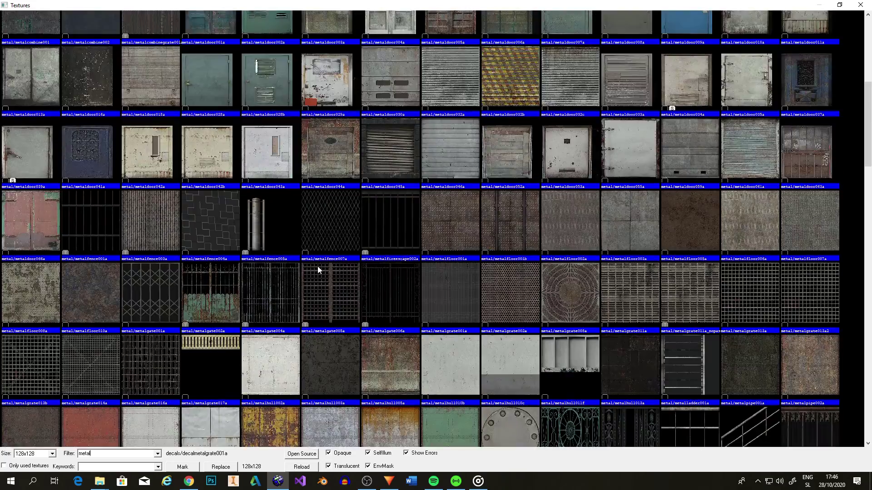
{"action": "scroll", "coordinate": [317, 265], "scroll_direction": "down", "scroll_amount": 6}
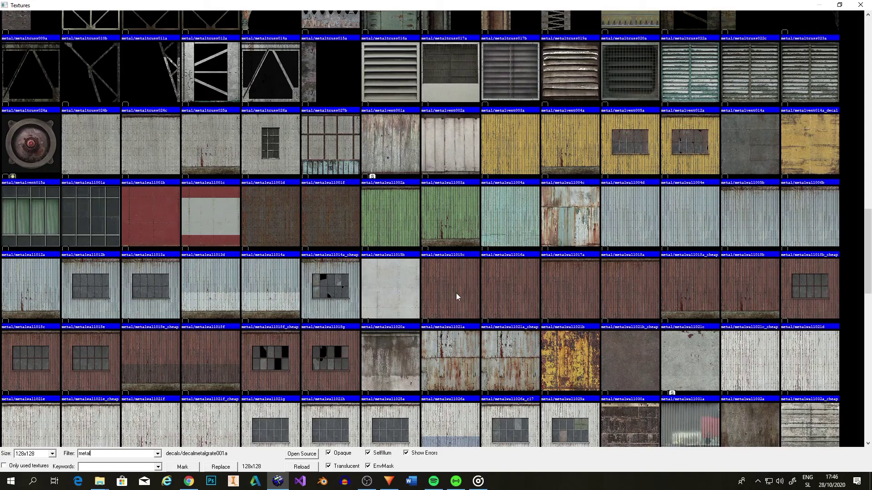
{"action": "double_click", "coordinate": [620, 236]}
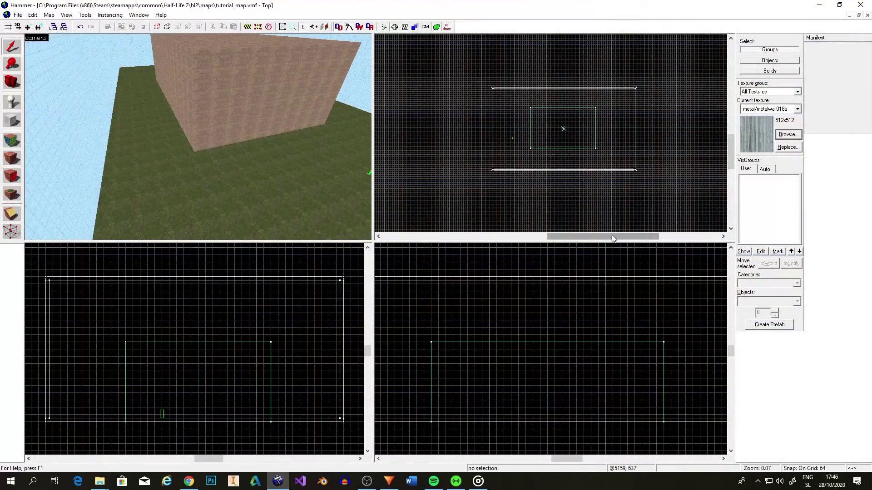
Step: Open face editing and select the building's four outer wall faces together
{"action": "left_click", "coordinate": [4, 143]}
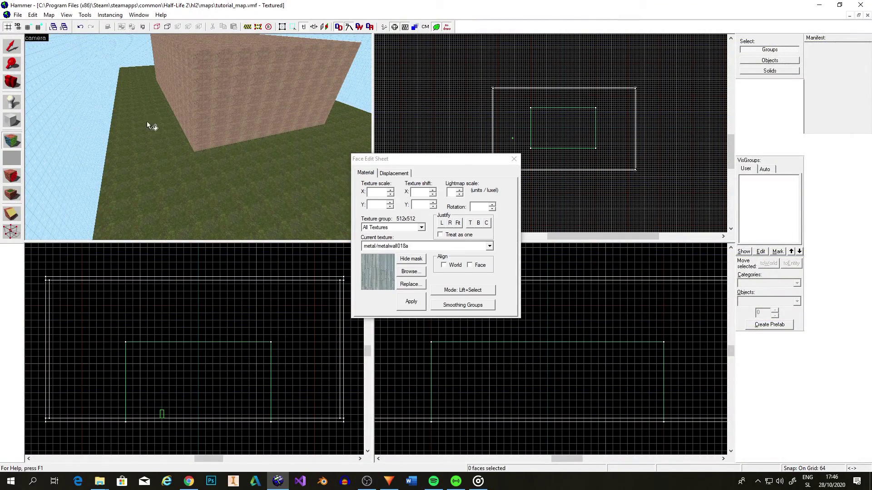
{"action": "left_click", "coordinate": [185, 110]}
{"action": "key", "text": "Right"}
{"action": "key", "text": "Up"}
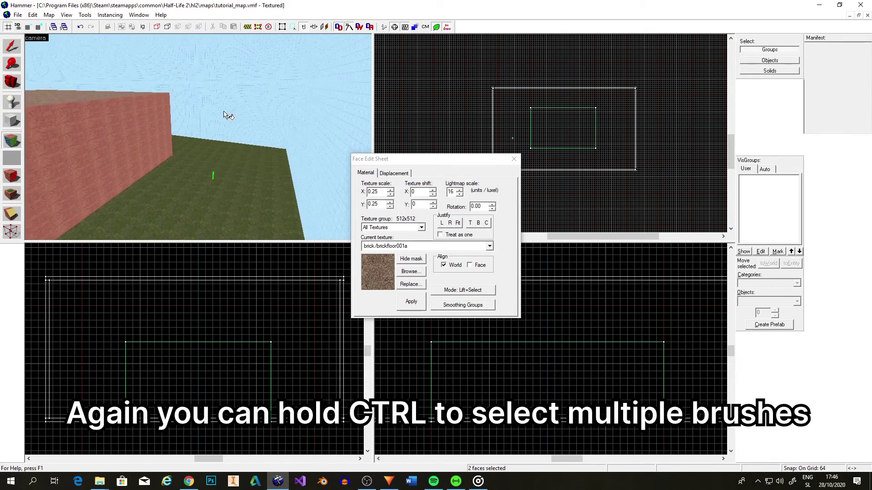
{"action": "key", "text": "w"}
{"action": "key", "text": "a"}
{"action": "key", "text": "Left"}
{"action": "key", "text": "d"}
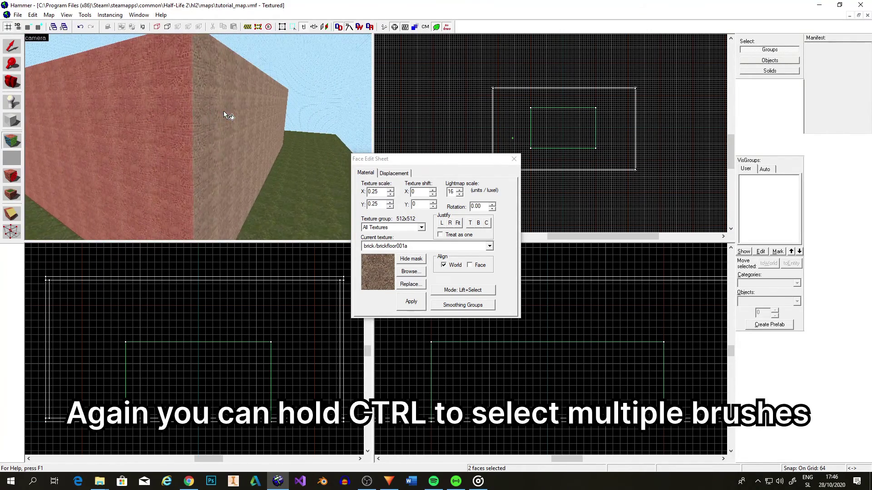
{"action": "left_click", "coordinate": [224, 111], "text": "ctrl"}
{"action": "key", "text": "w"}
{"action": "key", "text": "w"}
{"action": "key", "text": "Up"}
{"action": "key", "text": "d"}
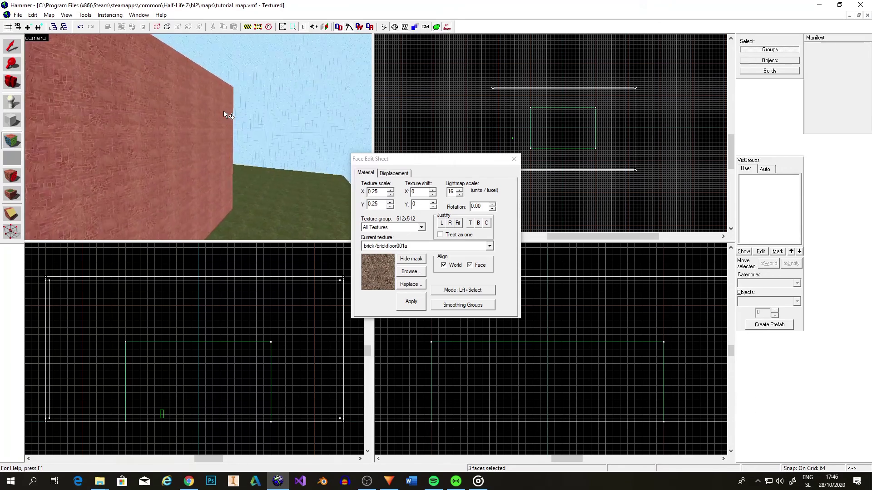
{"action": "key", "text": "Left"}
{"action": "key", "text": "d"}
{"action": "key", "text": "s"}
{"action": "left_click", "coordinate": [224, 110], "text": "ctrl"}
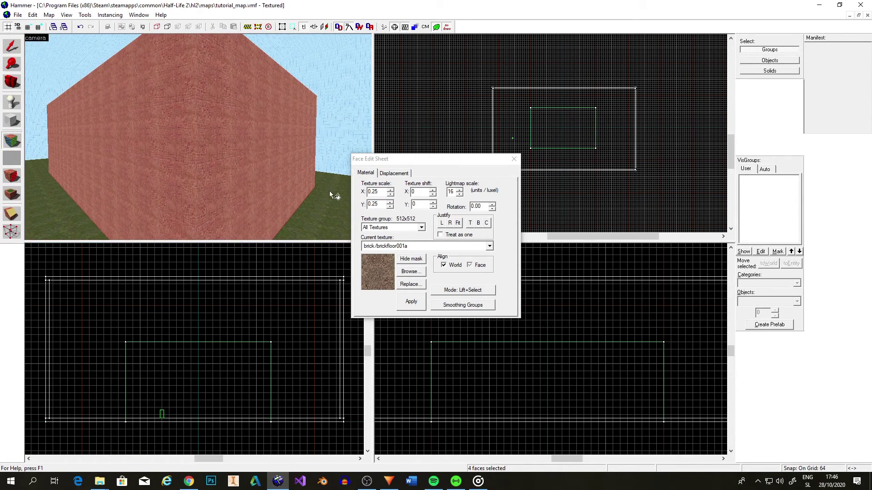
Step: Apply the metal/metalwall018a texture to the four selected building walls and close the face editor
{"action": "left_click", "coordinate": [489, 247]}
{"action": "left_click", "coordinate": [423, 303]}
{"action": "left_click", "coordinate": [418, 303]}
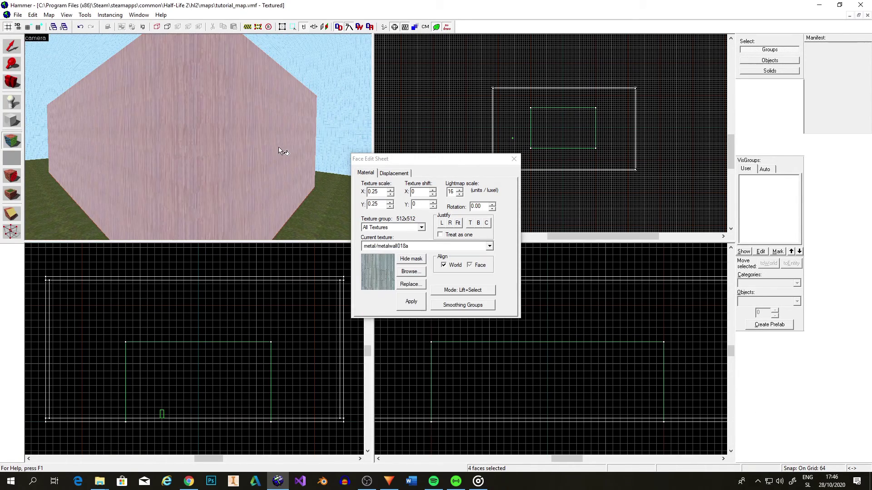
{"action": "key", "text": "a"}
{"action": "key", "text": "Up"}
{"action": "key", "text": "w"}
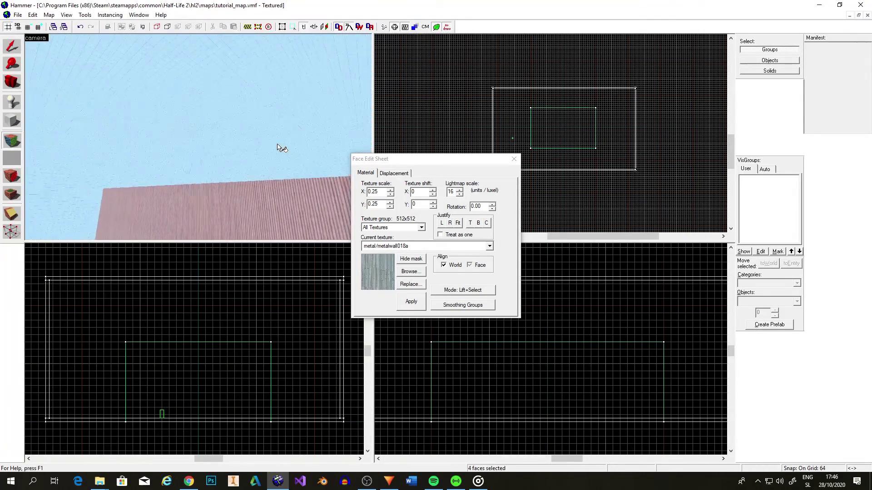
{"action": "key", "text": "Down"}
{"action": "key", "text": "s"}
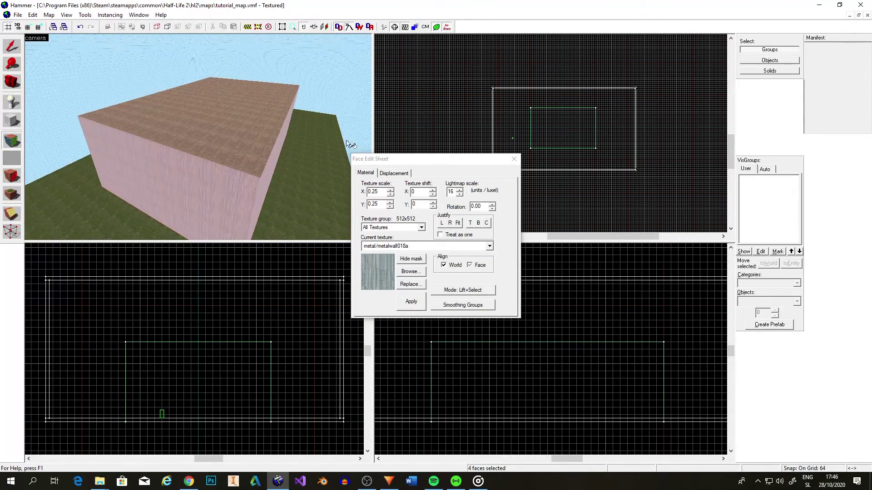
{"action": "left_click", "coordinate": [511, 158]}
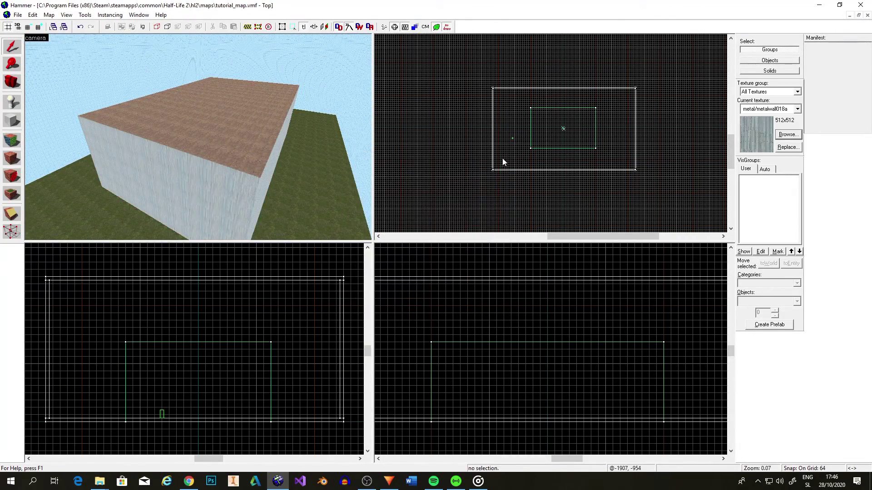
Step: Filter the texture browser by "nodraw" and choose tools/toolsnodraw as the current texture
{"action": "left_click", "coordinate": [785, 138]}
{"action": "type", "text": "nodraw"}
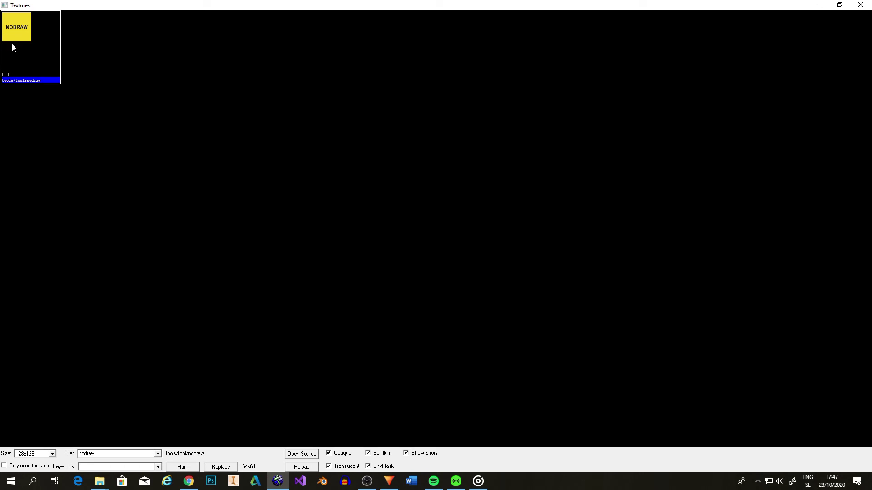
{"action": "double_click", "coordinate": [34, 57]}
Step: Apply the tools/toolsnodraw texture to the building's roof face
{"action": "left_click", "coordinate": [12, 140]}
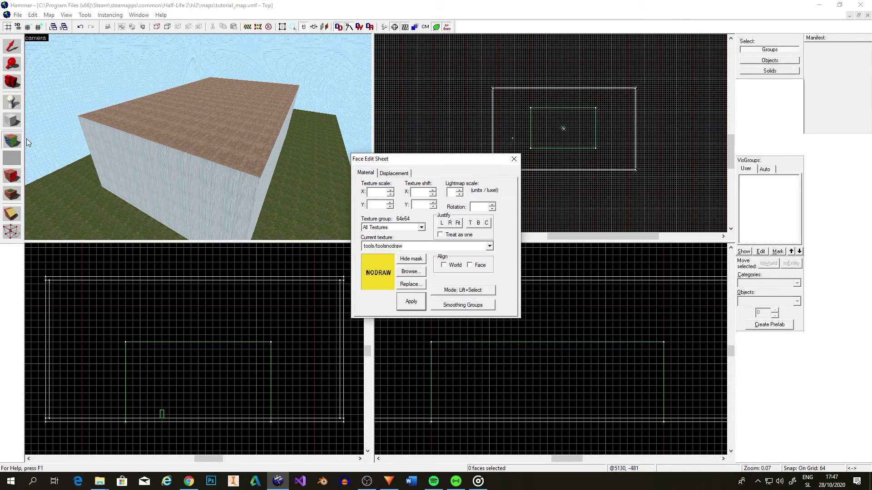
{"action": "left_click", "coordinate": [203, 133]}
{"action": "left_click", "coordinate": [489, 246]}
{"action": "left_click", "coordinate": [411, 299]}
{"action": "left_click", "coordinate": [410, 301]}
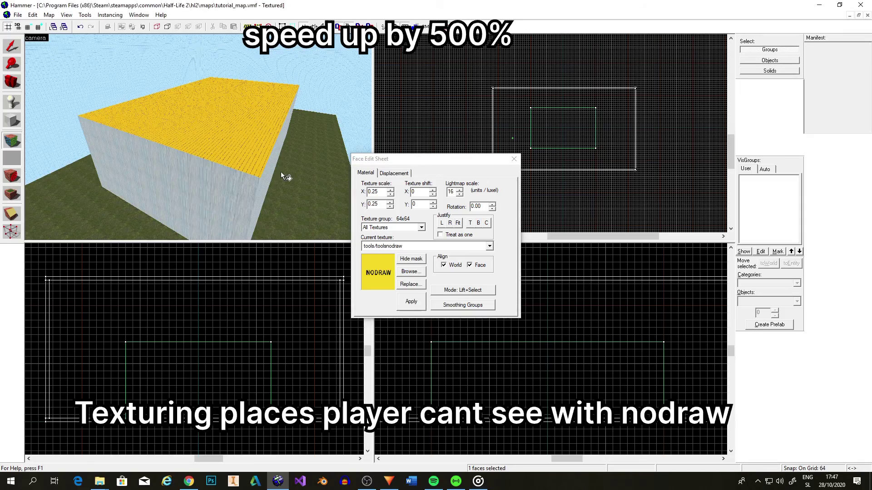
Step: Apply the tools/toolsnodraw texture to a group of six brick faces on the outside of the room shell
{"action": "key", "text": "z"}
{"action": "key", "text": "w"}
{"action": "key", "text": "z"}
{"action": "key", "text": "z"}
{"action": "key", "text": "z"}
{"action": "left_click", "coordinate": [218, 43], "text": "shift"}
{"action": "left_click", "coordinate": [490, 246]}
{"action": "left_click", "coordinate": [411, 302]}
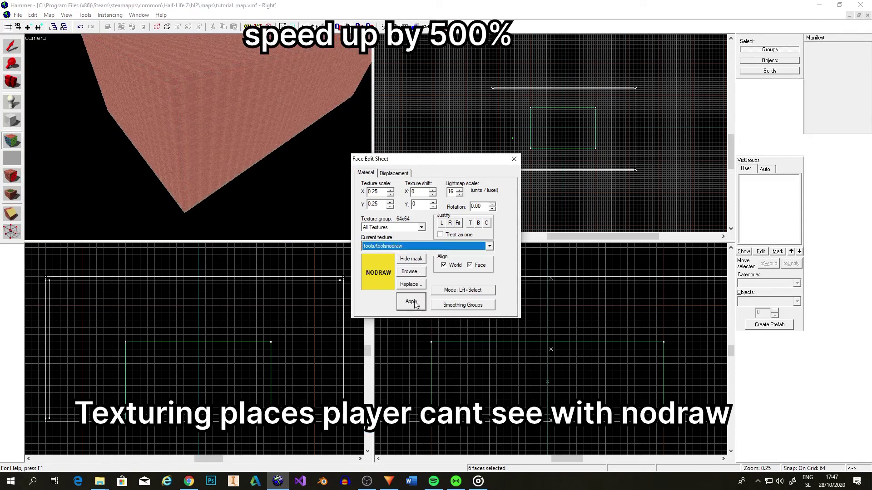
{"action": "left_click", "coordinate": [411, 301]}
Step: Select four more brick faces around an outside corner of the room shell and apply tools/toolsnodraw to them
{"action": "key", "text": "z"}
{"action": "key", "text": "z"}
{"action": "key", "text": "z"}
{"action": "key", "text": "z"}
{"action": "left_click", "coordinate": [201, 149]}
{"action": "key", "text": "z"}
{"action": "key", "text": "z"}
{"action": "left_click", "coordinate": [201, 173], "text": "ctrl"}
{"action": "key", "text": "z"}
{"action": "key", "text": "z"}
{"action": "left_click", "coordinate": [167, 146], "text": "ctrl"}
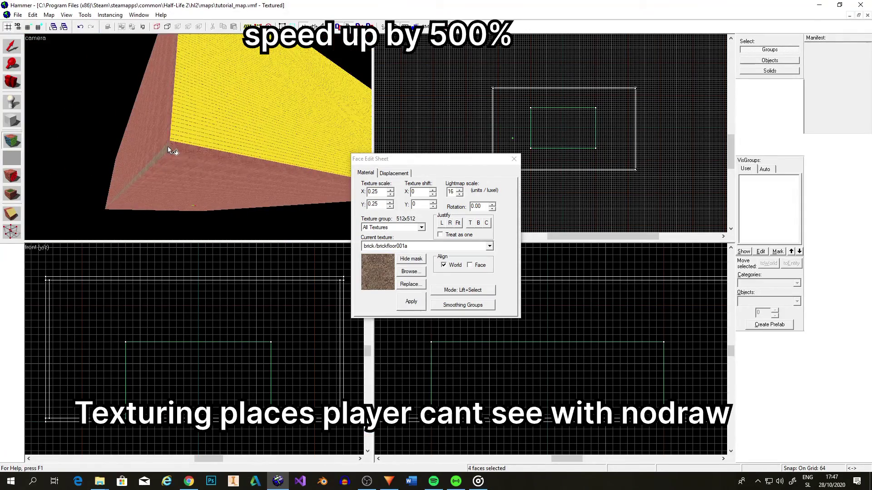
{"action": "left_click", "coordinate": [490, 246]}
{"action": "left_click", "coordinate": [408, 302]}
{"action": "left_click", "coordinate": [409, 303]}
Step: Apply the tools/toolsnodraw texture to a single leftover brick face on the room's exterior
{"action": "key", "text": "z"}
{"action": "key", "text": "z"}
{"action": "key", "text": "z"}
{"action": "key", "text": "z"}
{"action": "left_click", "coordinate": [249, 162]}
{"action": "left_click", "coordinate": [490, 246]}
{"action": "left_click", "coordinate": [409, 303]}
{"action": "left_click", "coordinate": [411, 301]}
Step: Apply the tools/toolsnodraw texture to three more leftover faces on the outside of the room shell
{"action": "key", "text": "z"}
{"action": "key", "text": "z"}
{"action": "key", "text": "z"}
{"action": "key", "text": "z"}
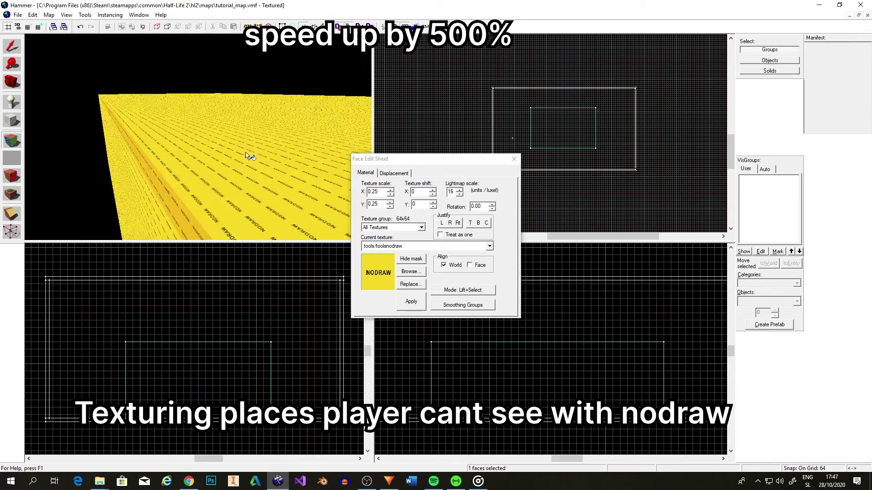
{"action": "left_click", "coordinate": [225, 145]}
{"action": "left_click", "coordinate": [489, 246]}
{"action": "left_click", "coordinate": [438, 296]}
{"action": "left_click", "coordinate": [411, 301]}
Step: Apply the tools/toolsnodraw texture to the remaining brick strip along the outer edge of the room shell
{"action": "key", "text": "z"}
{"action": "key", "text": "z"}
{"action": "key", "text": "z"}
{"action": "key", "text": "z"}
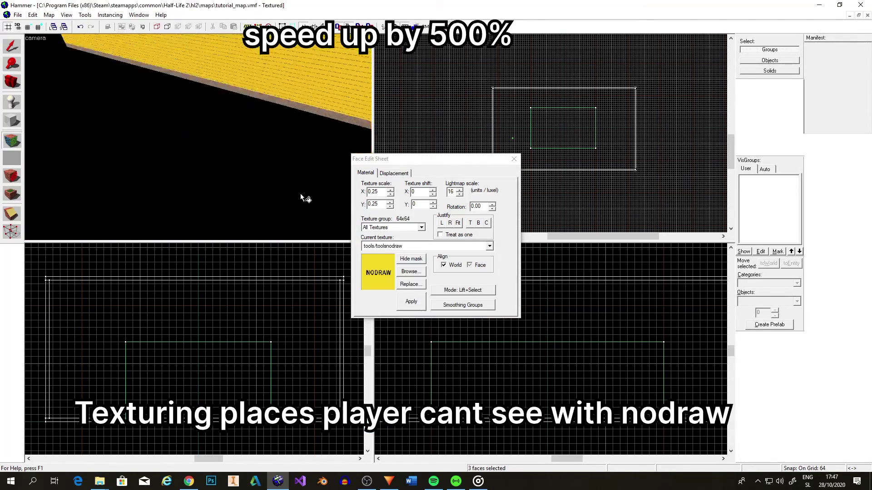
{"action": "left_click", "coordinate": [300, 143]}
{"action": "left_click", "coordinate": [490, 246]}
{"action": "left_click", "coordinate": [438, 295]}
{"action": "left_click", "coordinate": [418, 300]}
Step: Apply the tools/toolsnodraw texture to the last two narrow brick edge faces outside the room and close the face editor
{"action": "key", "text": "z"}
{"action": "key", "text": "z"}
{"action": "left_click", "coordinate": [212, 150]}
{"action": "left_click", "coordinate": [490, 246]}
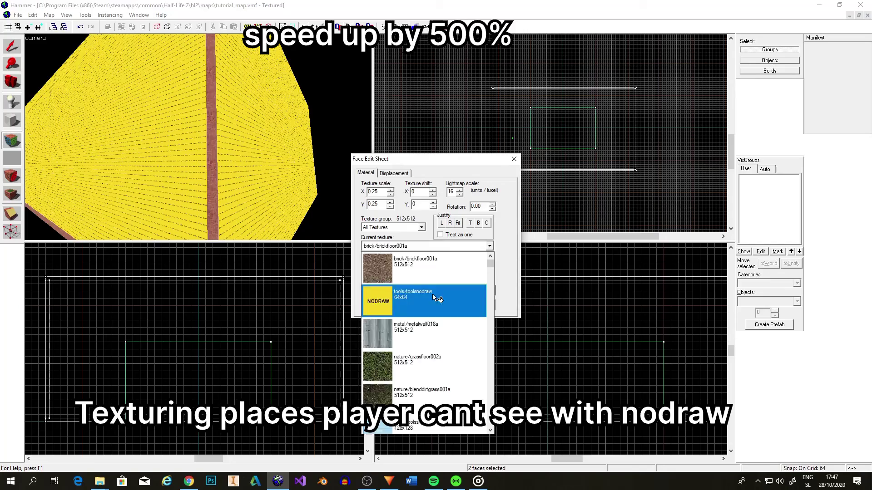
{"action": "left_click", "coordinate": [438, 297]}
{"action": "left_click", "coordinate": [411, 301]}
{"action": "left_click", "coordinate": [514, 159]}
Step: Place an info_player_start entity on the grass inside the room, beside the building's metal wall
{"action": "key", "text": "z"}
{"action": "key", "text": "z"}
{"action": "key", "text": "w"}
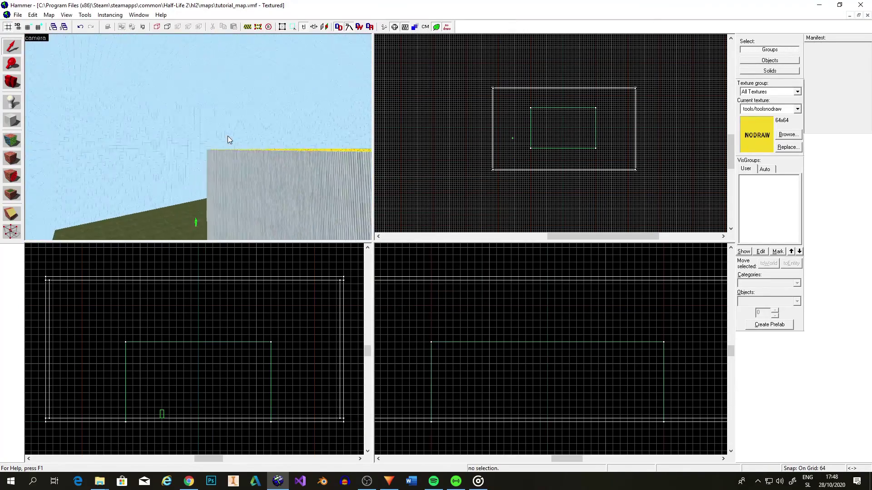
{"action": "key", "text": "w"}
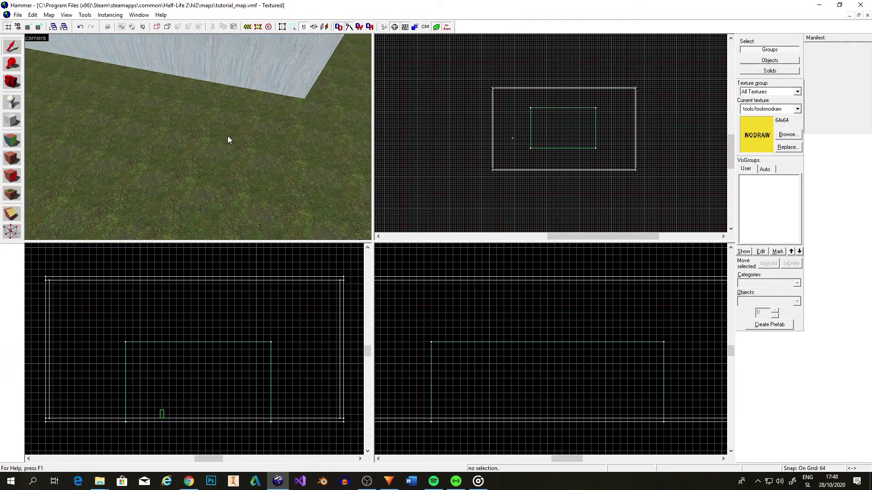
{"action": "left_click", "coordinate": [12, 102]}
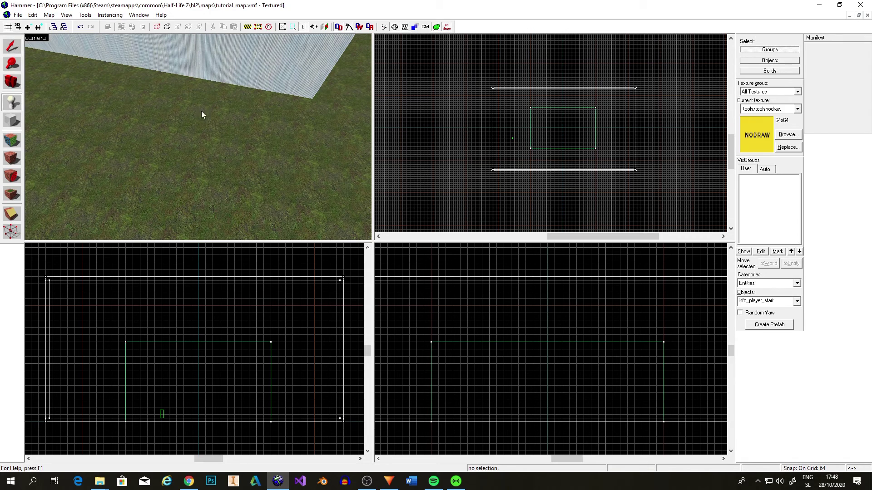
{"action": "left_click", "coordinate": [204, 113]}
{"action": "left_click", "coordinate": [21, 47]}
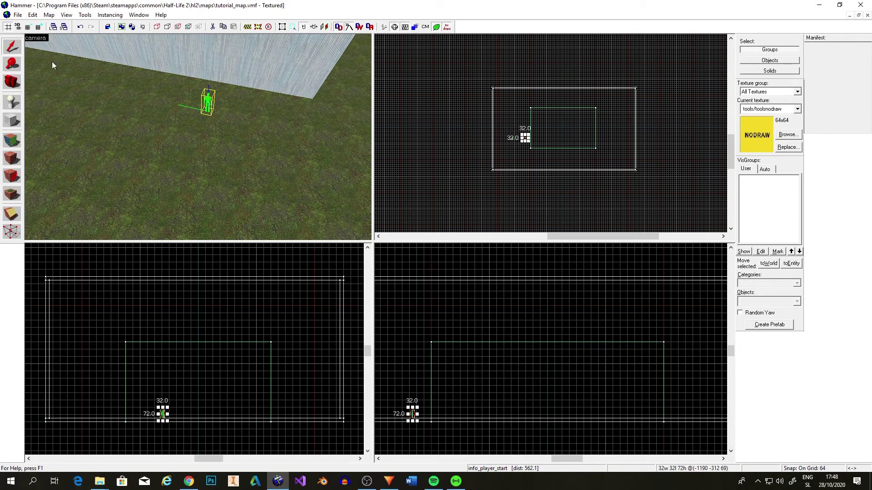
Step: Open the new entity's properties and change its class to prop_dynamic
{"action": "double_click", "coordinate": [209, 102]}
{"action": "left_click", "coordinate": [370, 171]}
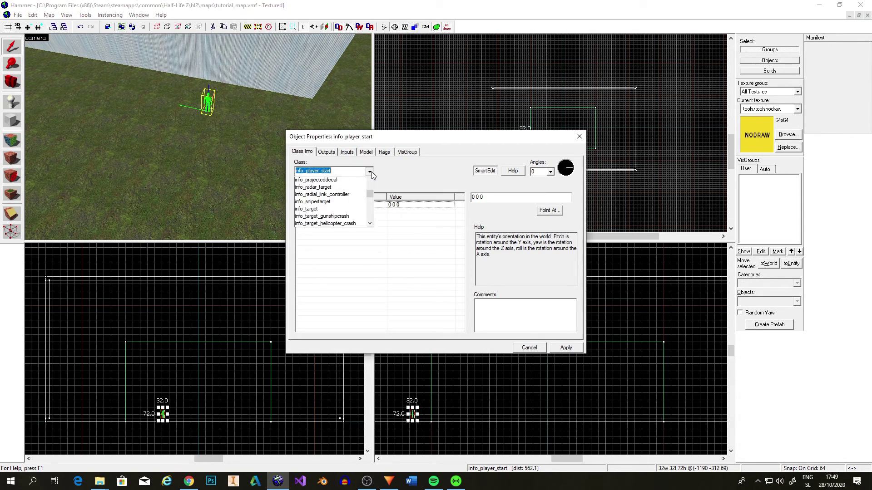
{"action": "type", "text": "p"}
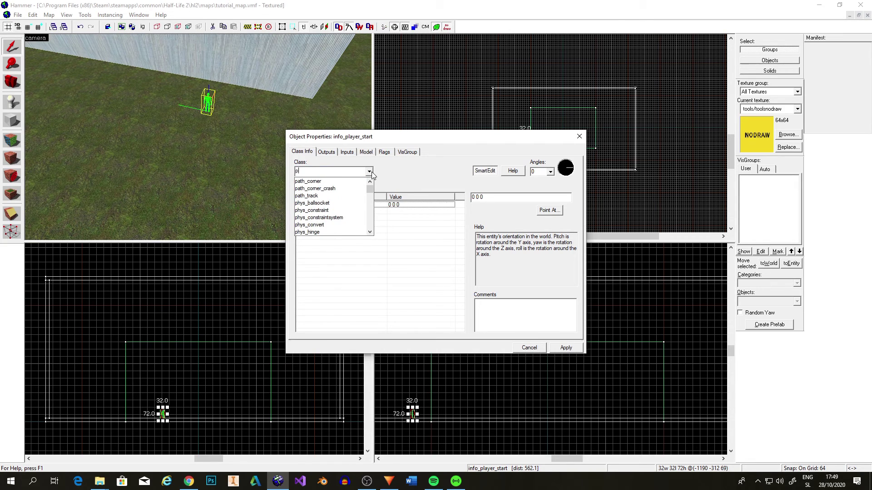
{"action": "type", "text": "rop_dynamic"}
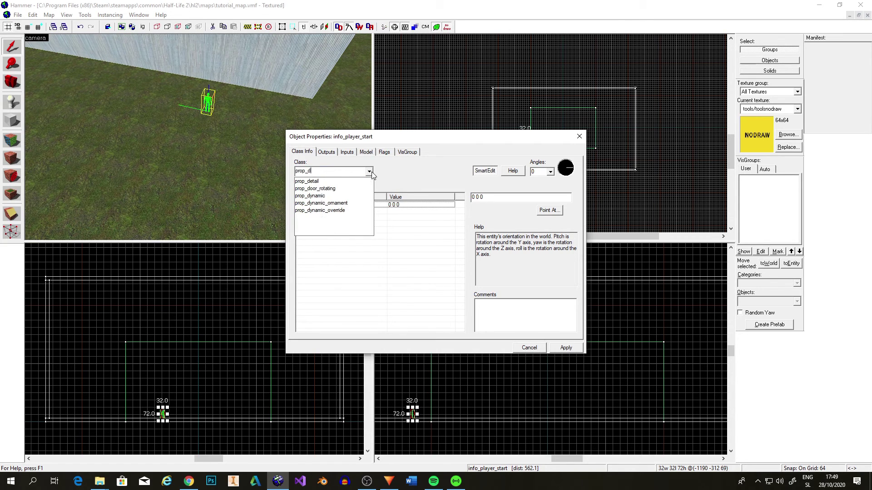
{"action": "key", "text": "Return"}
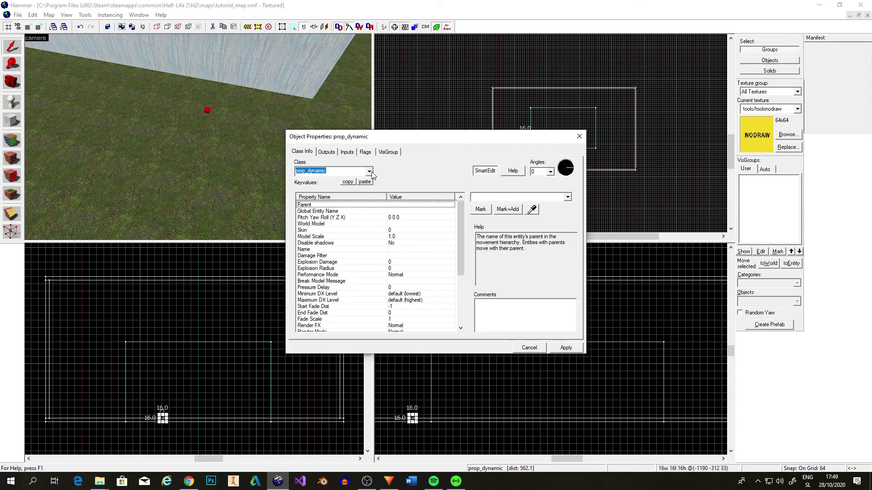
Step: Open the model browser for the prop's World Model and clear the "train" filter
{"action": "left_click", "coordinate": [318, 224]}
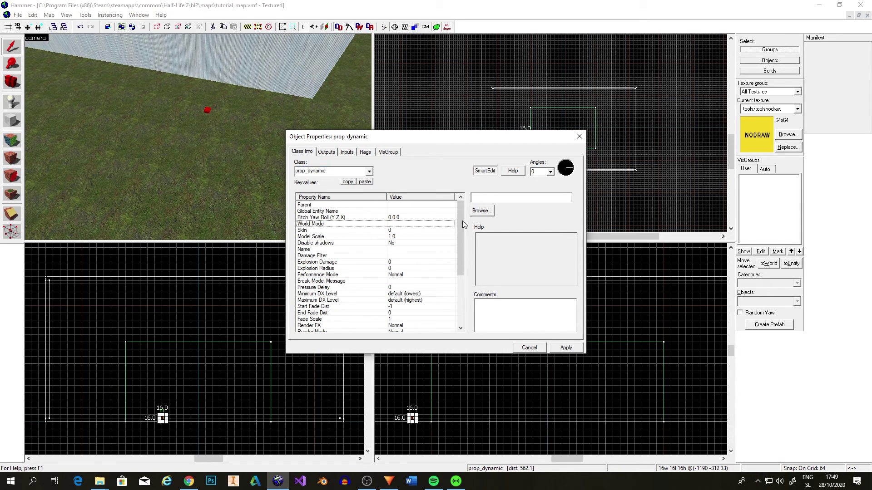
{"action": "left_click", "coordinate": [484, 213]}
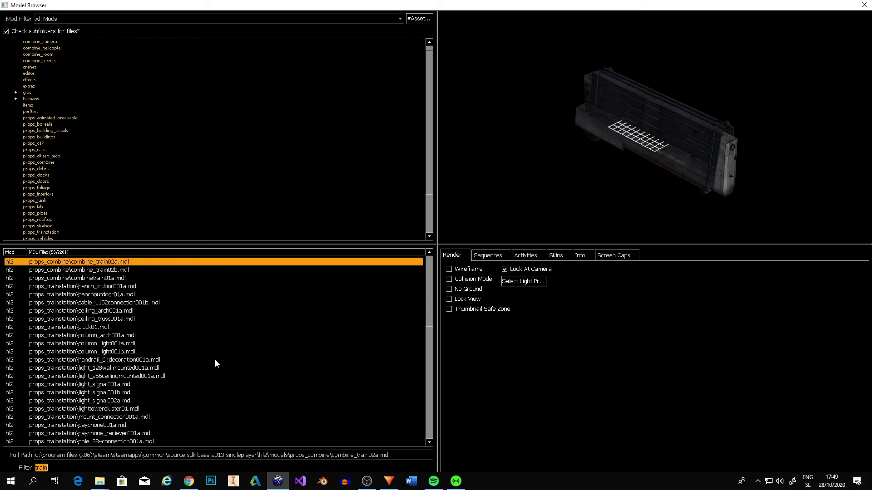
{"action": "key", "text": "BackSpace"}
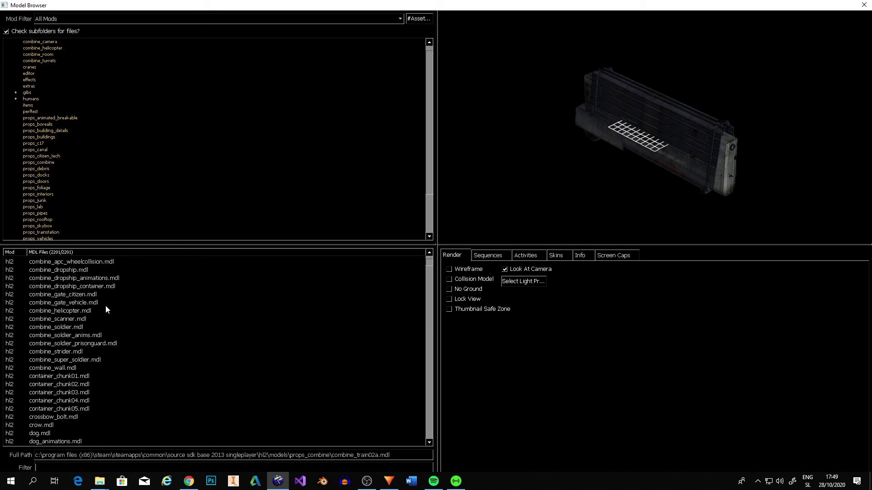
Step: Preview chefhat.mdl, buggy.mdl and the canal_bridge03a.mdl model in the props_canal folder
{"action": "left_click", "coordinate": [61, 286]}
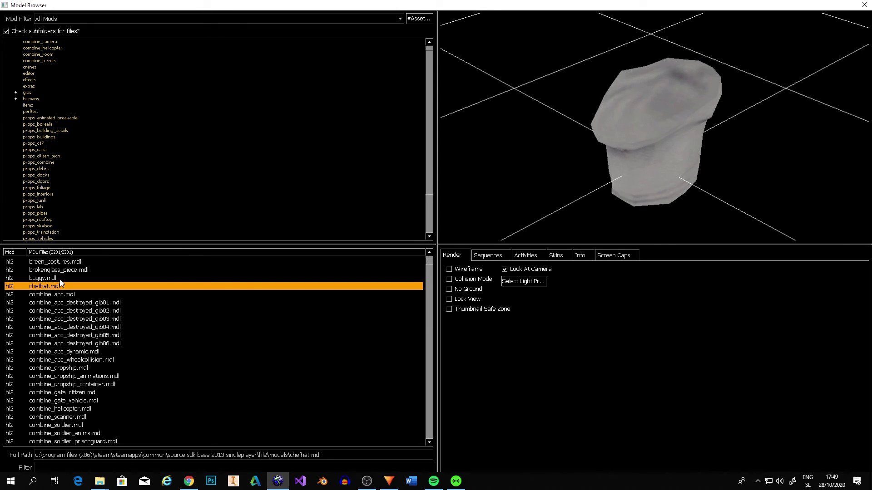
{"action": "left_click", "coordinate": [64, 278]}
{"action": "left_click_drag", "start_coordinate": [662, 201], "coordinate": [622, 201]}
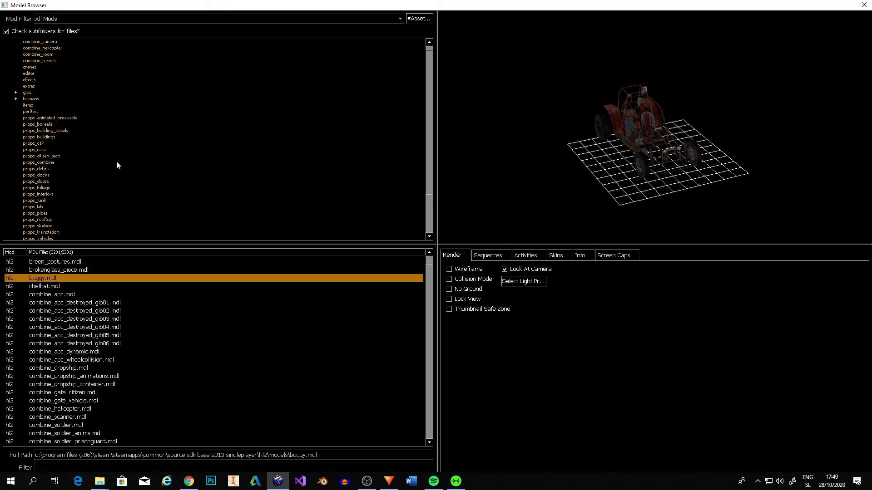
{"action": "left_click", "coordinate": [39, 149]}
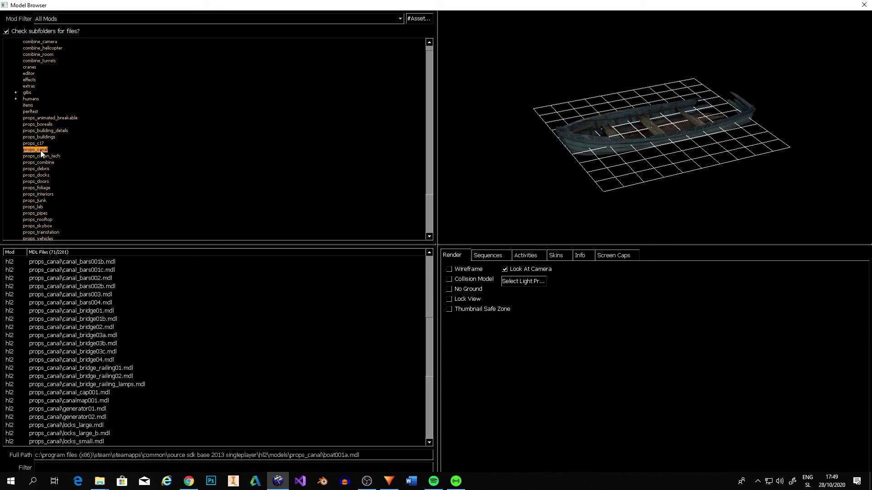
{"action": "left_click", "coordinate": [91, 335]}
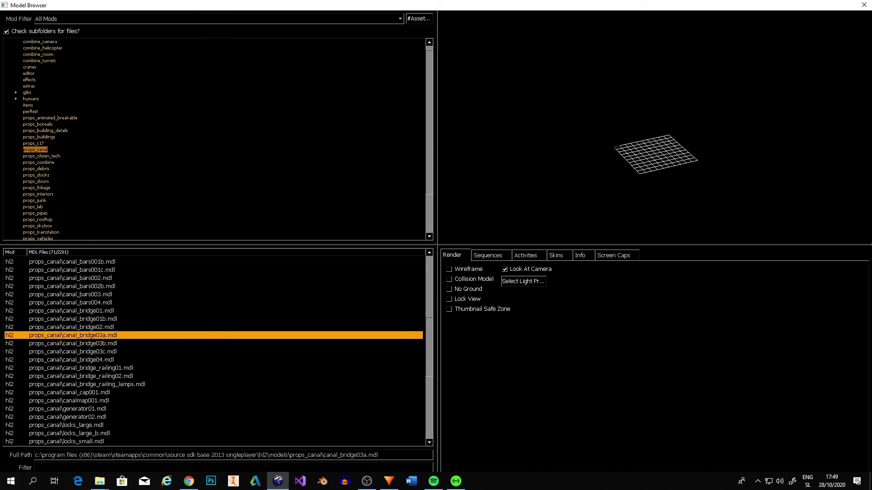
Step: Search all model folders for "fence" and preview the fence models in props_c17 and props_combine
{"action": "type", "text": "fence"}
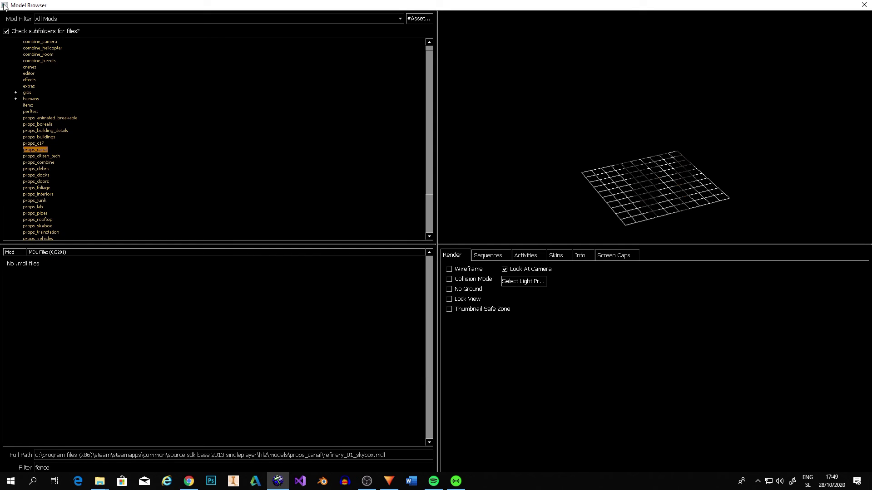
{"action": "left_click", "coordinate": [29, 42]}
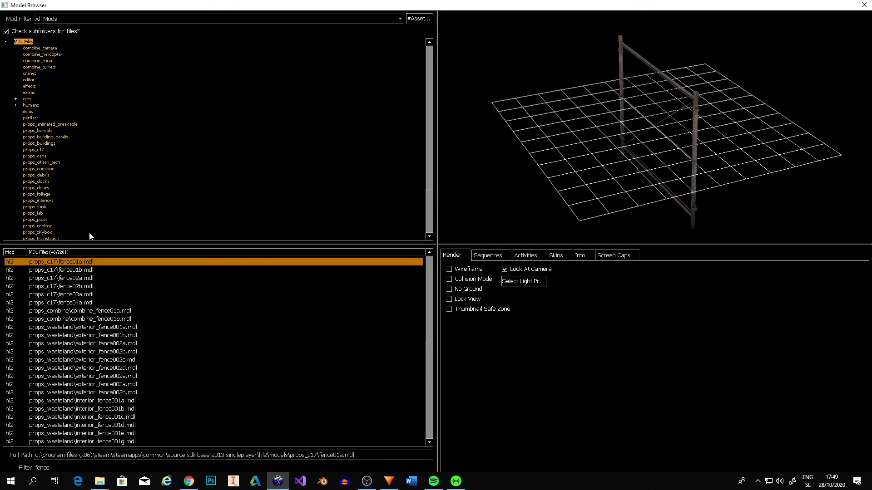
{"action": "left_click", "coordinate": [94, 294]}
{"action": "left_click", "coordinate": [91, 303]}
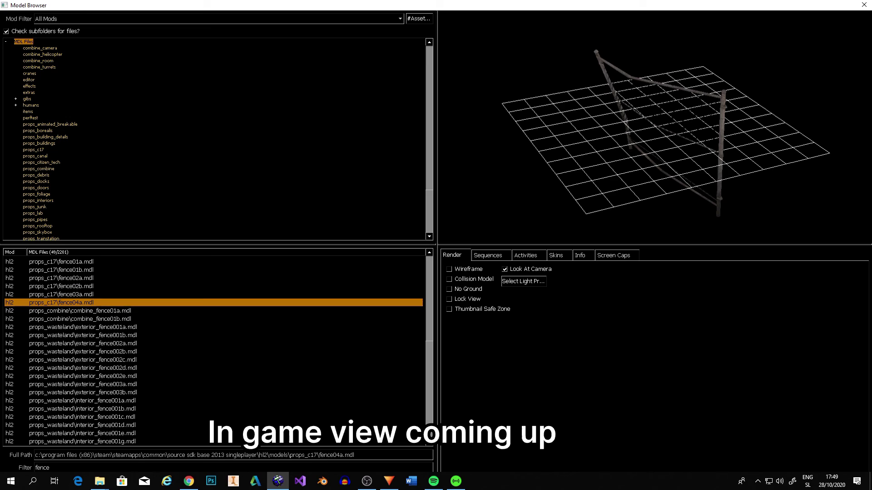
{"action": "left_click", "coordinate": [84, 263]}
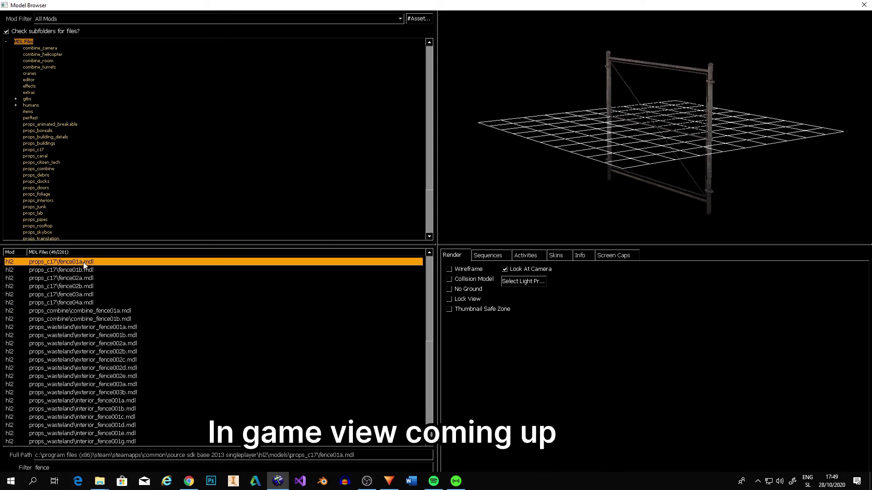
{"action": "left_click", "coordinate": [84, 270]}
{"action": "left_click", "coordinate": [85, 279]}
{"action": "left_click", "coordinate": [93, 319]}
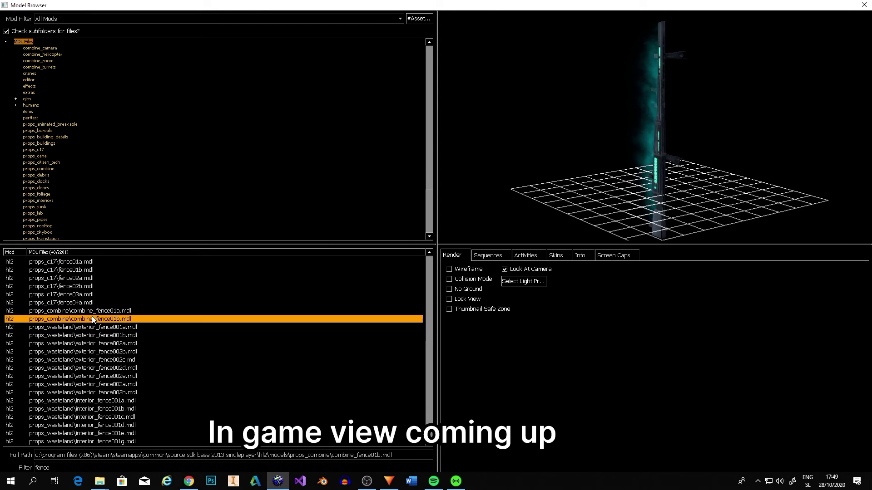